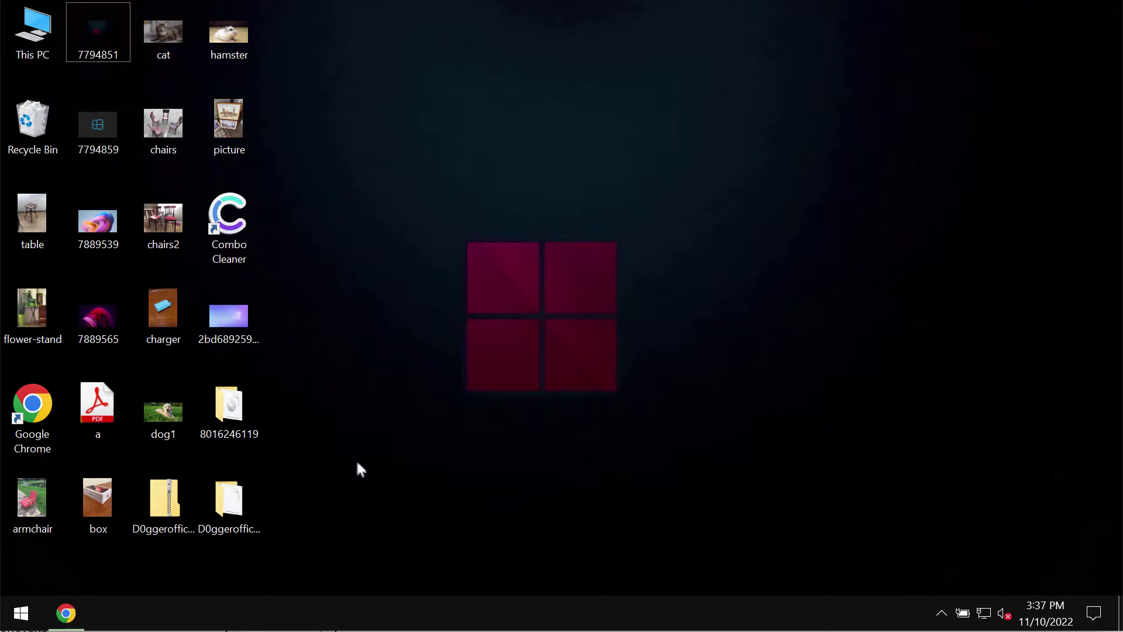
View the chairs and cat photos in Windows Photo Viewer, reopening the chairs photo once
{"action": "left_click", "coordinate": [229, 503]}
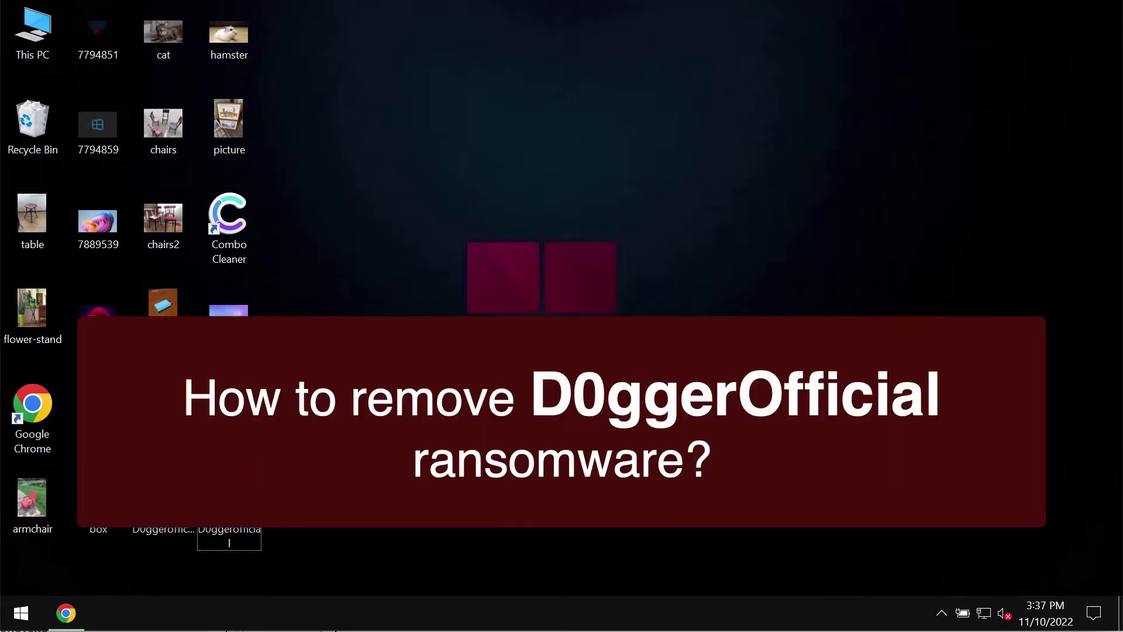
{"action": "left_click", "coordinate": [167, 123]}
{"action": "double_click", "coordinate": [166, 121]}
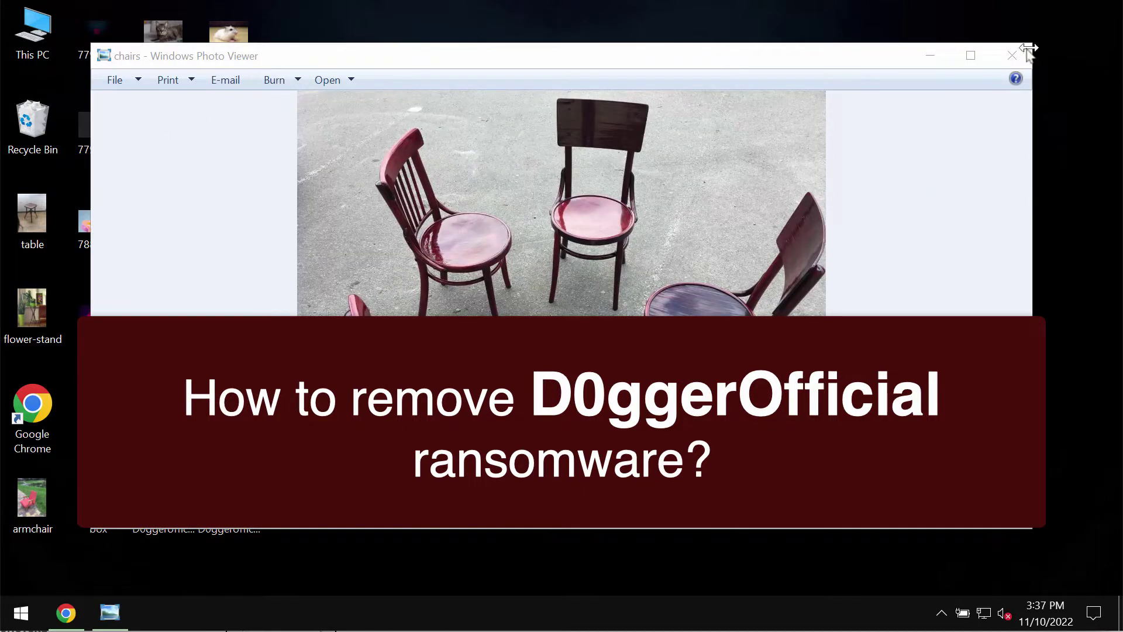
{"action": "left_click", "coordinate": [1011, 55]}
{"action": "double_click", "coordinate": [169, 52]}
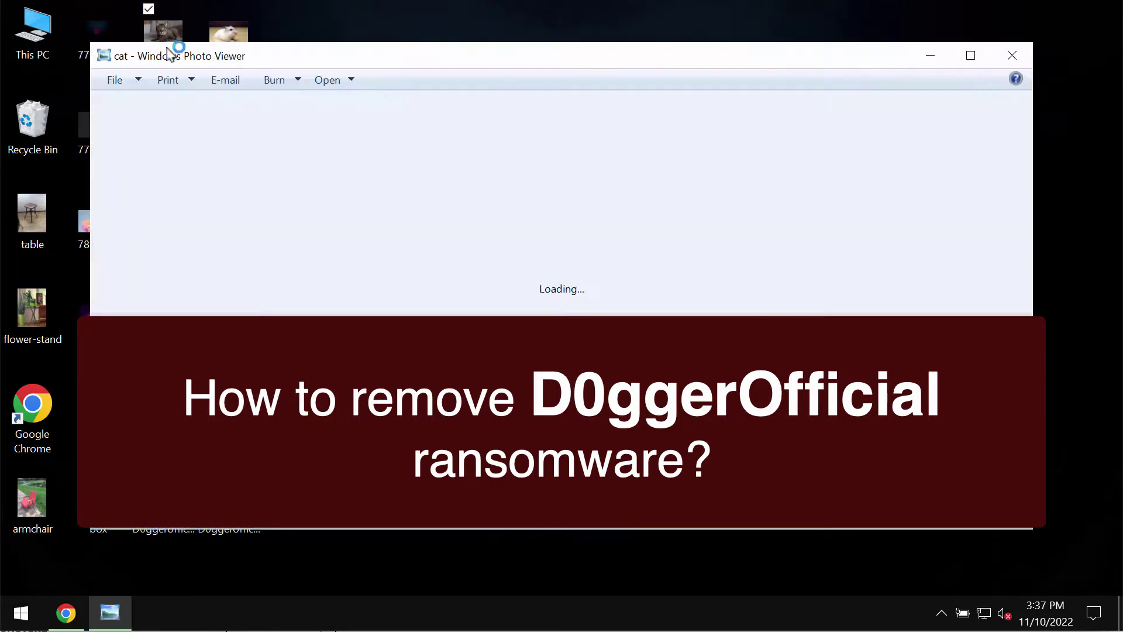
{"action": "left_click", "coordinate": [1011, 55]}
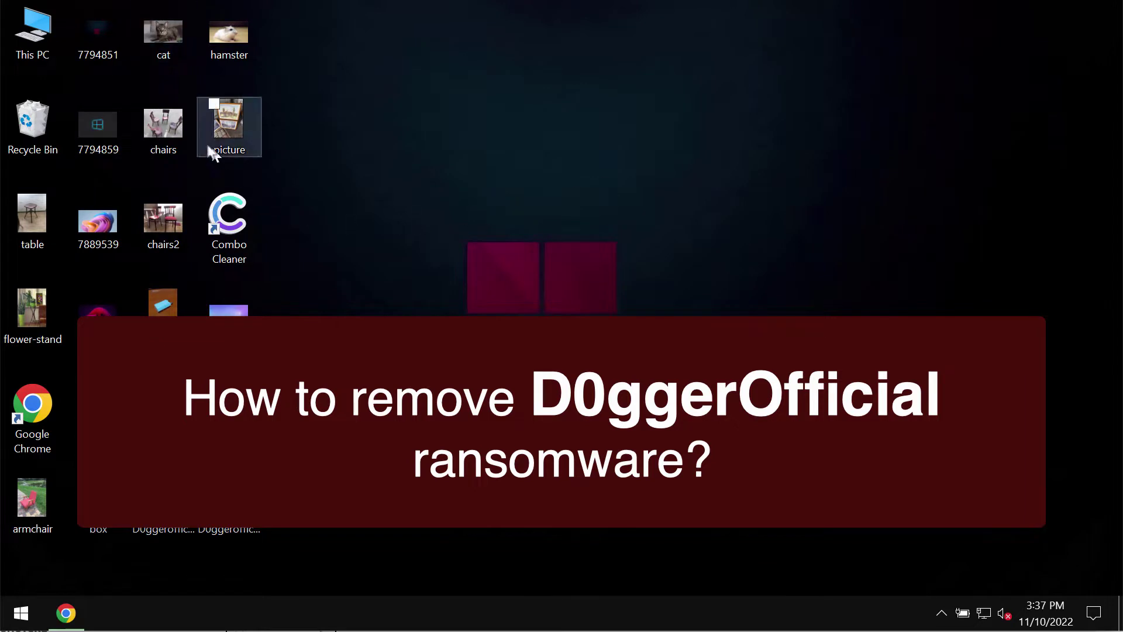
{"action": "double_click", "coordinate": [164, 124]}
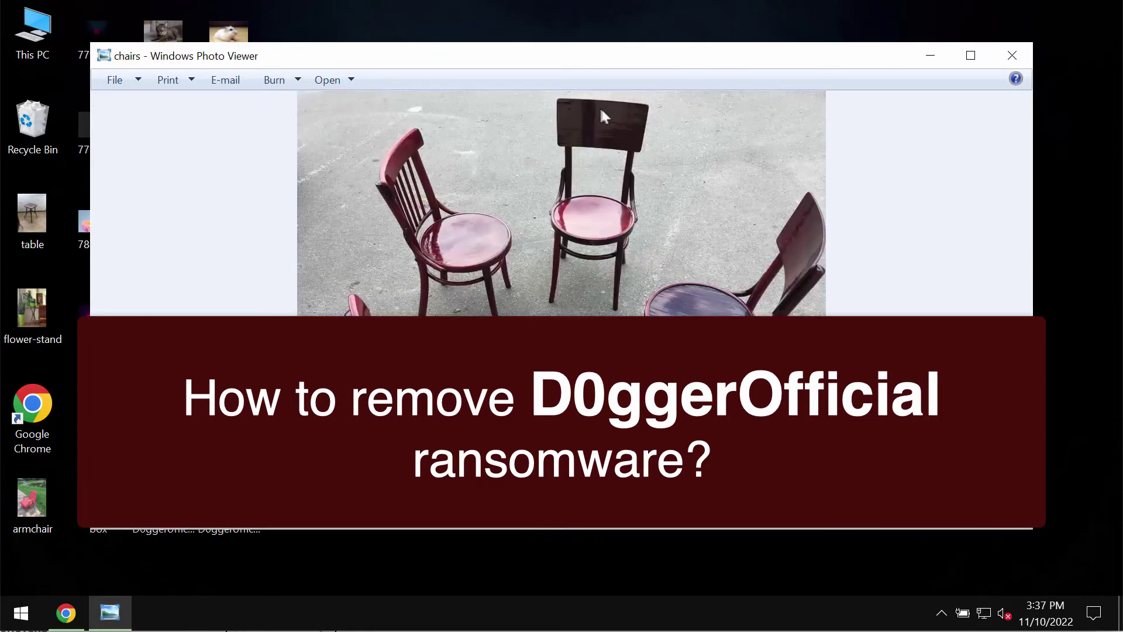
{"action": "left_click", "coordinate": [1014, 56]}
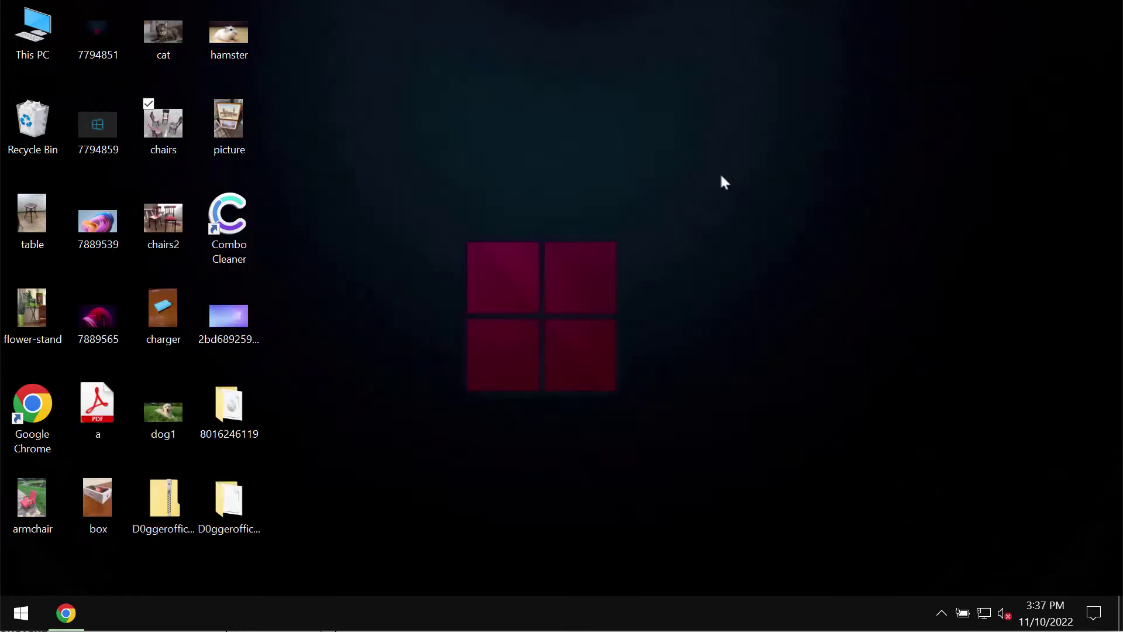
Open and close the table, box and armchair photos to confirm they display normally
{"action": "double_click", "coordinate": [54, 204]}
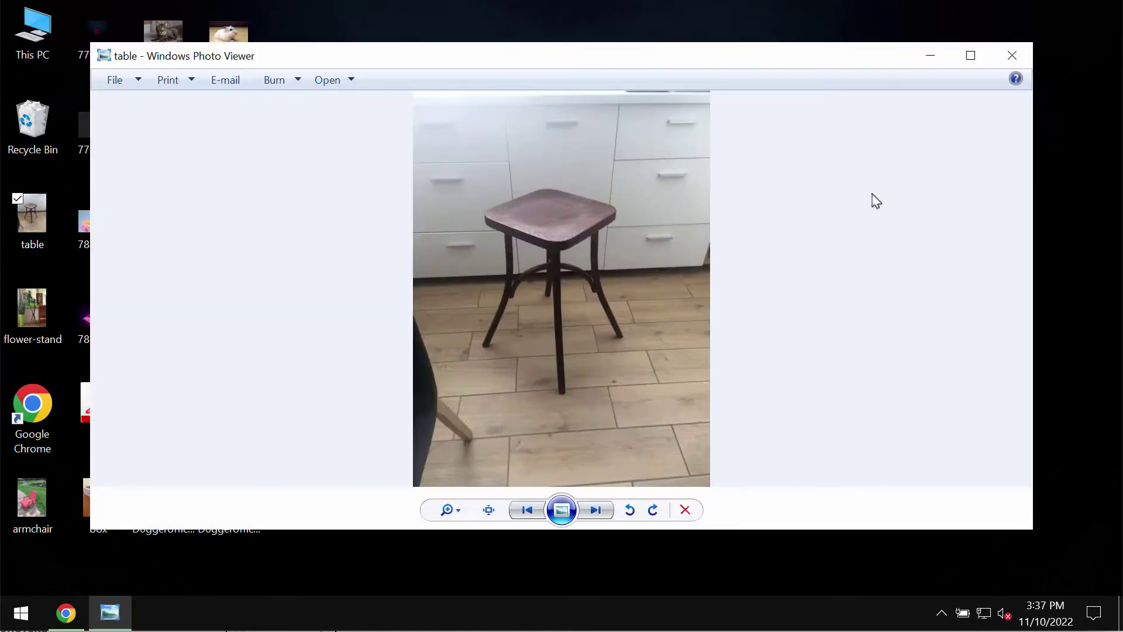
{"action": "left_click", "coordinate": [1013, 56]}
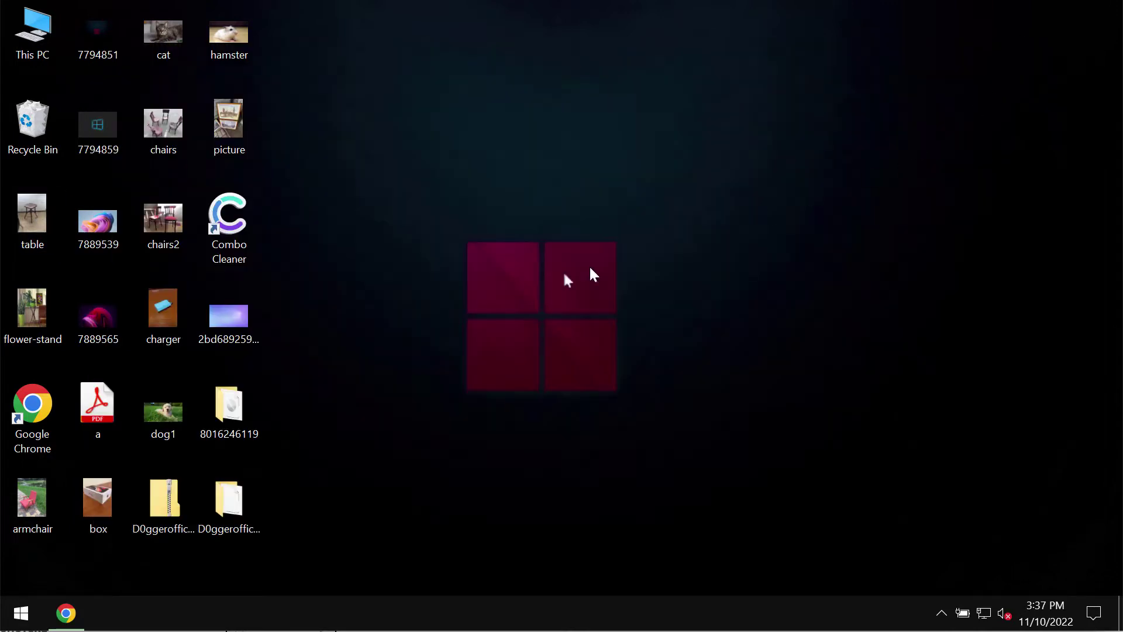
{"action": "double_click", "coordinate": [93, 502]}
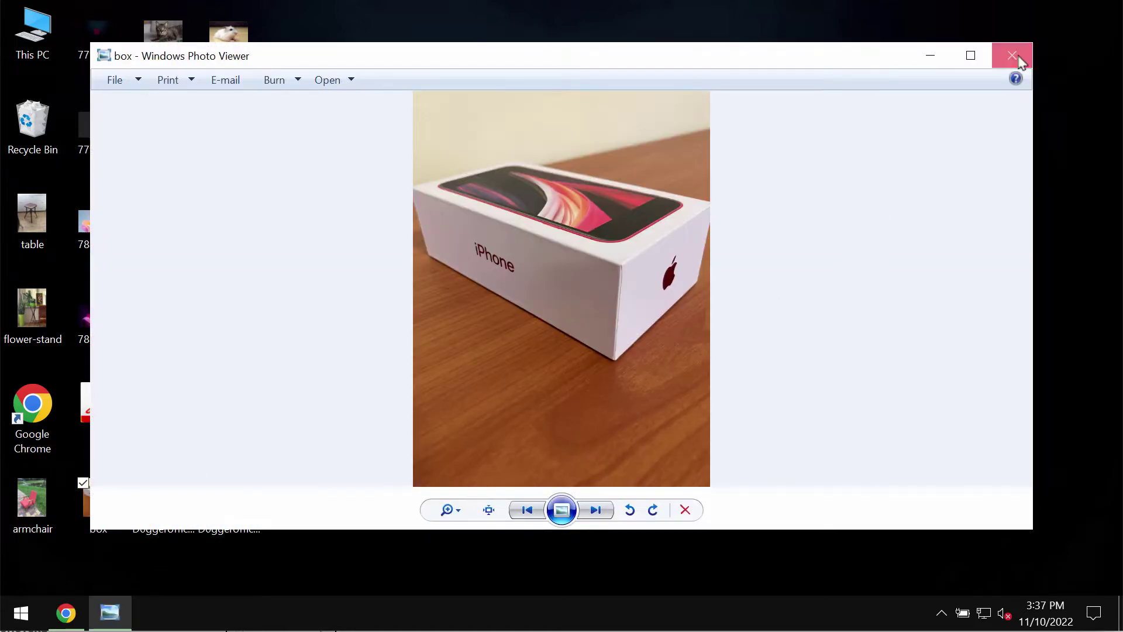
{"action": "left_click", "coordinate": [1013, 56]}
{"action": "double_click", "coordinate": [33, 495]}
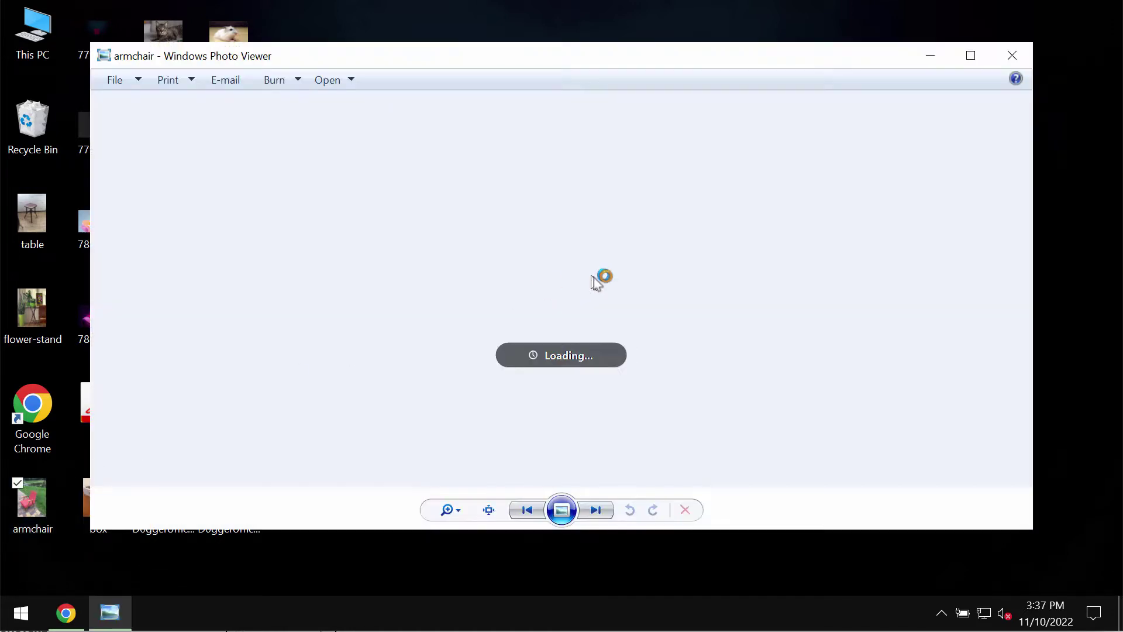
{"action": "left_click", "coordinate": [1011, 55]}
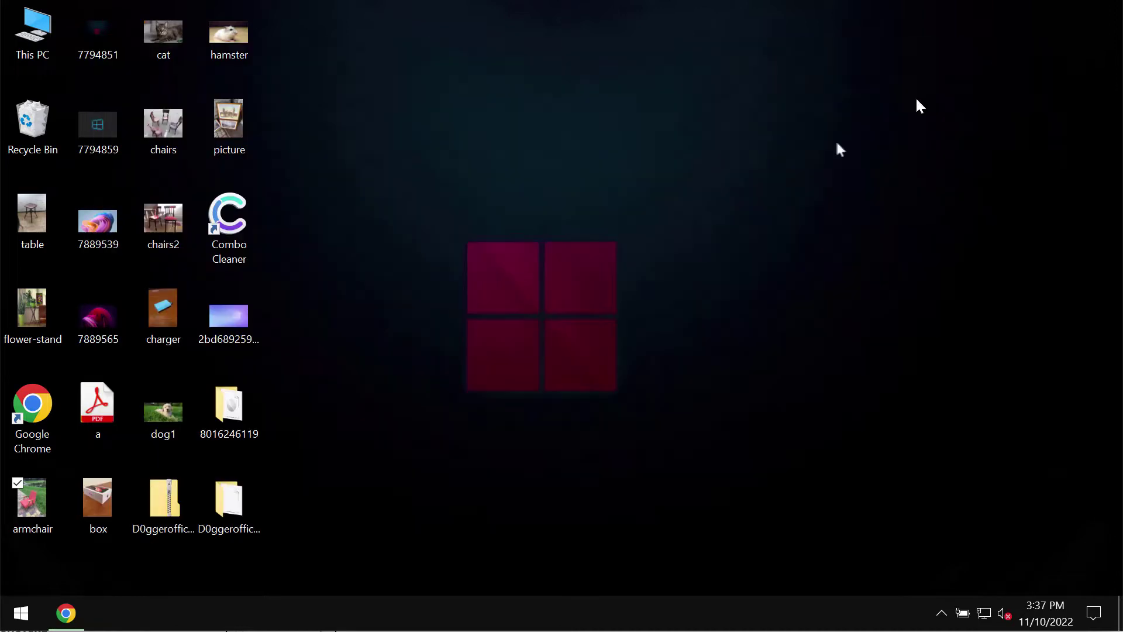
Run the application inside the D0ggerofficial folder, then close that folder window
{"action": "double_click", "coordinate": [228, 500]}
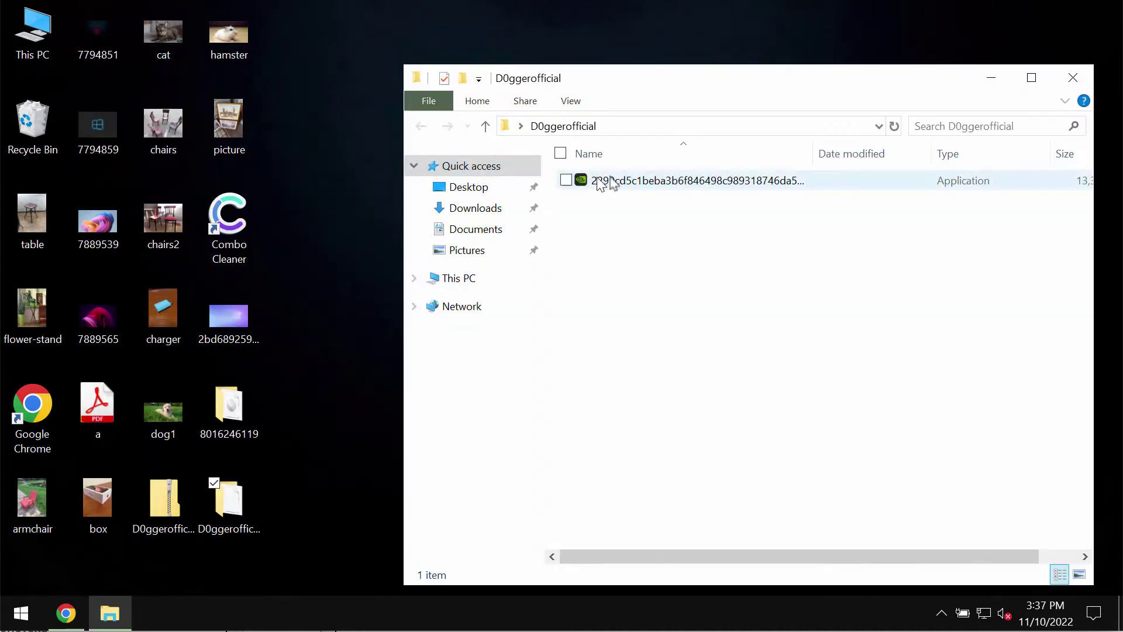
{"action": "double_click", "coordinate": [660, 181]}
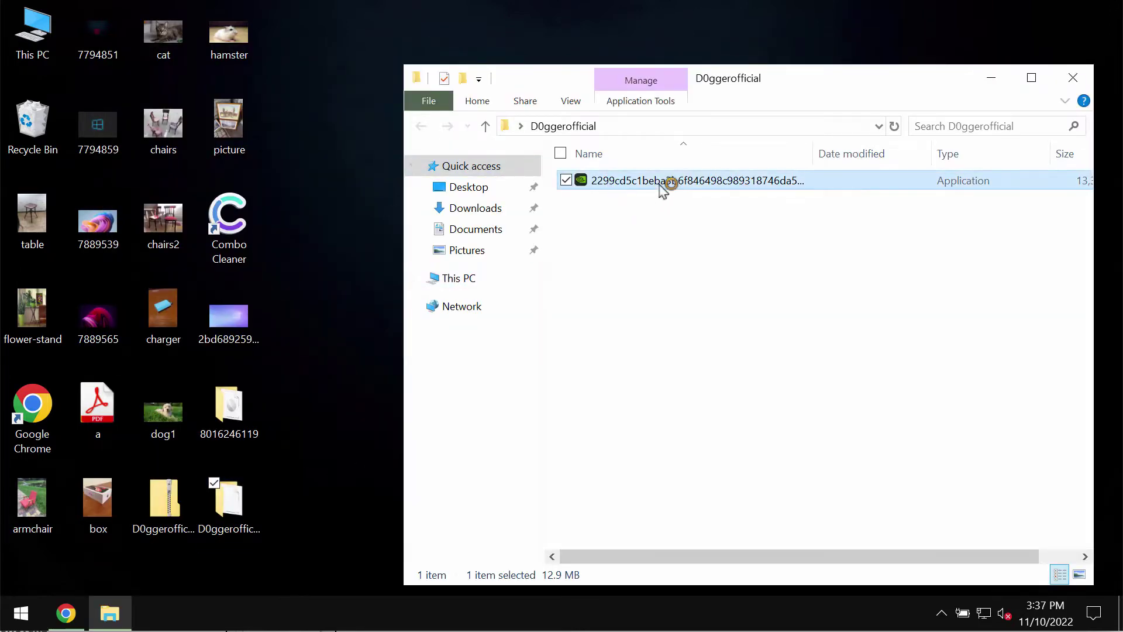
{"action": "left_click", "coordinate": [1072, 77]}
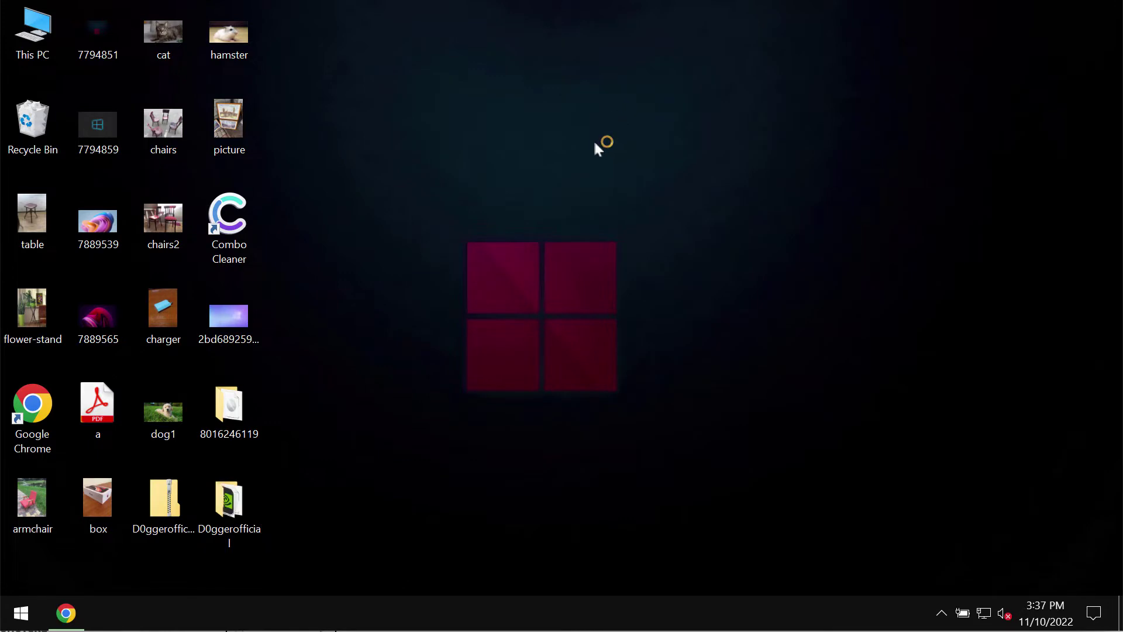
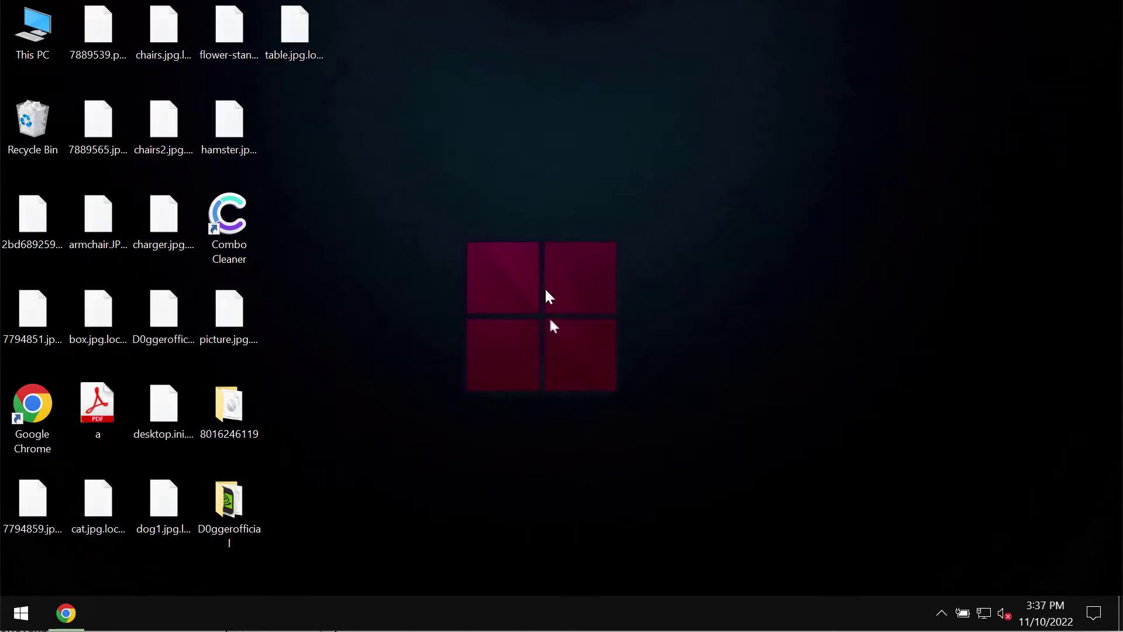
Select charger.jpg.locked, then chairs2.jpg.locked to reveal it as a 219 KB LOCKED File
{"action": "left_click", "coordinate": [187, 223]}
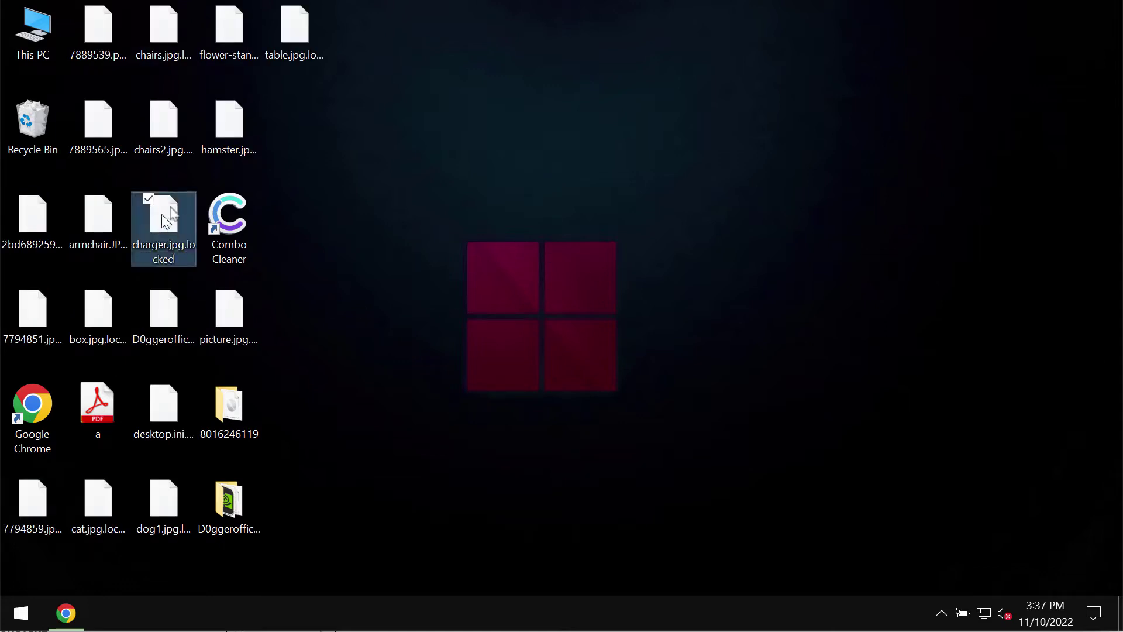
{"action": "left_click", "coordinate": [165, 114]}
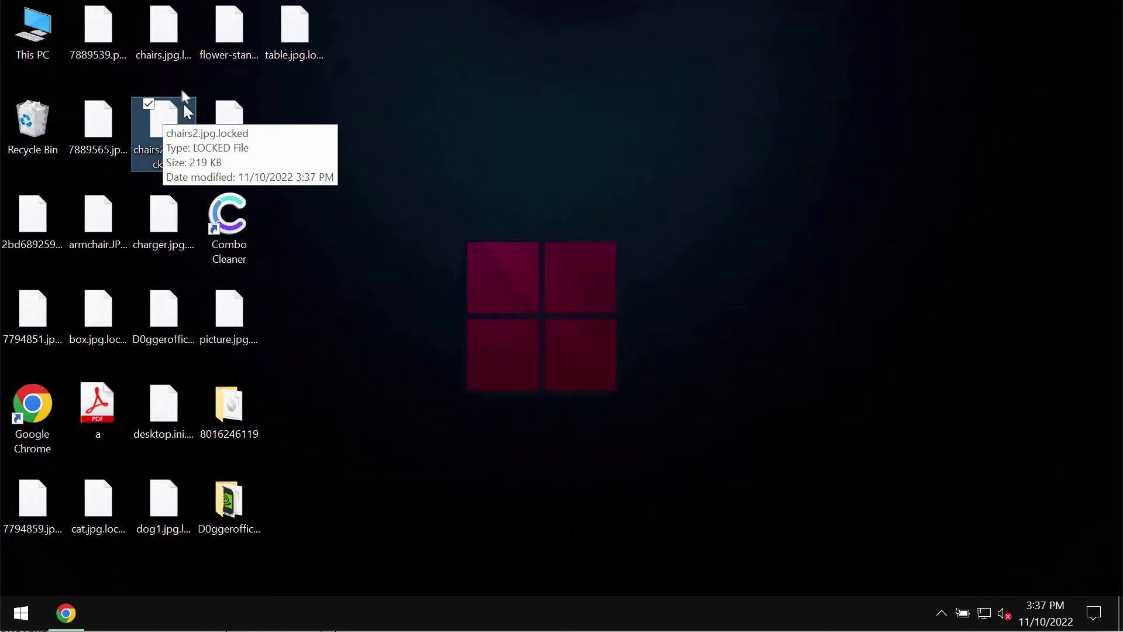
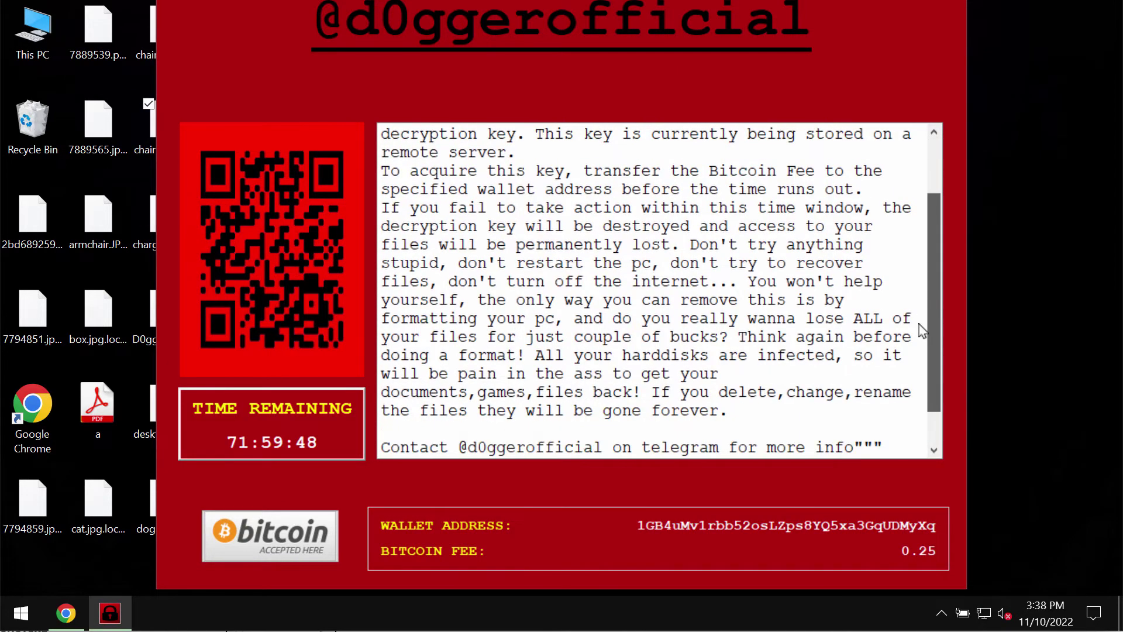
Scroll the D0gger ransom-note text up and down, reading through to the Bitcoin wallet address
{"action": "scroll", "coordinate": [922, 331], "scroll_direction": "down", "scroll_amount": 1}
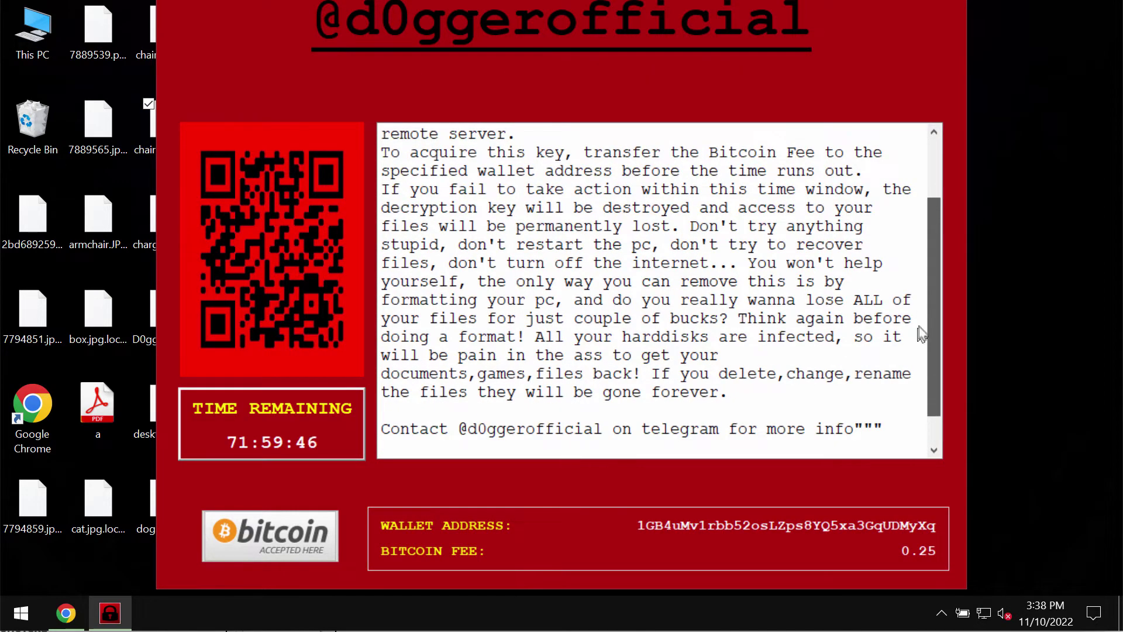
{"action": "scroll", "coordinate": [922, 338], "scroll_direction": "up", "scroll_amount": 1}
{"action": "scroll", "coordinate": [922, 359], "scroll_direction": "down", "scroll_amount": 2}
{"action": "scroll", "coordinate": [922, 304], "scroll_direction": "up", "scroll_amount": 2}
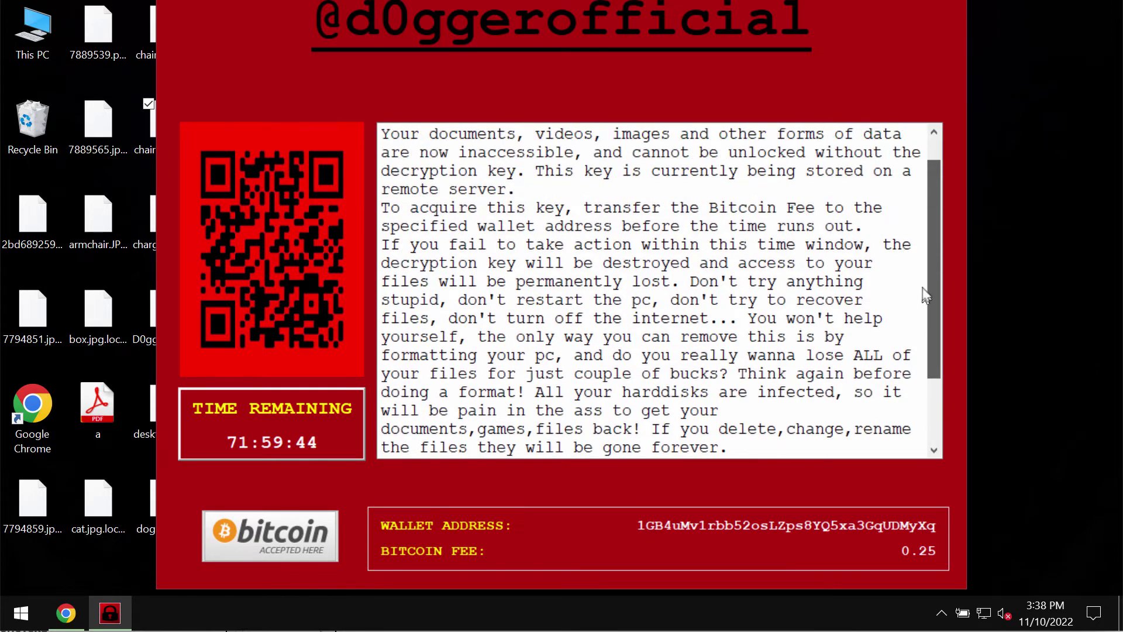
{"action": "scroll", "coordinate": [923, 288], "scroll_direction": "up", "scroll_amount": 1}
{"action": "scroll", "coordinate": [929, 282], "scroll_direction": "up", "scroll_amount": 1}
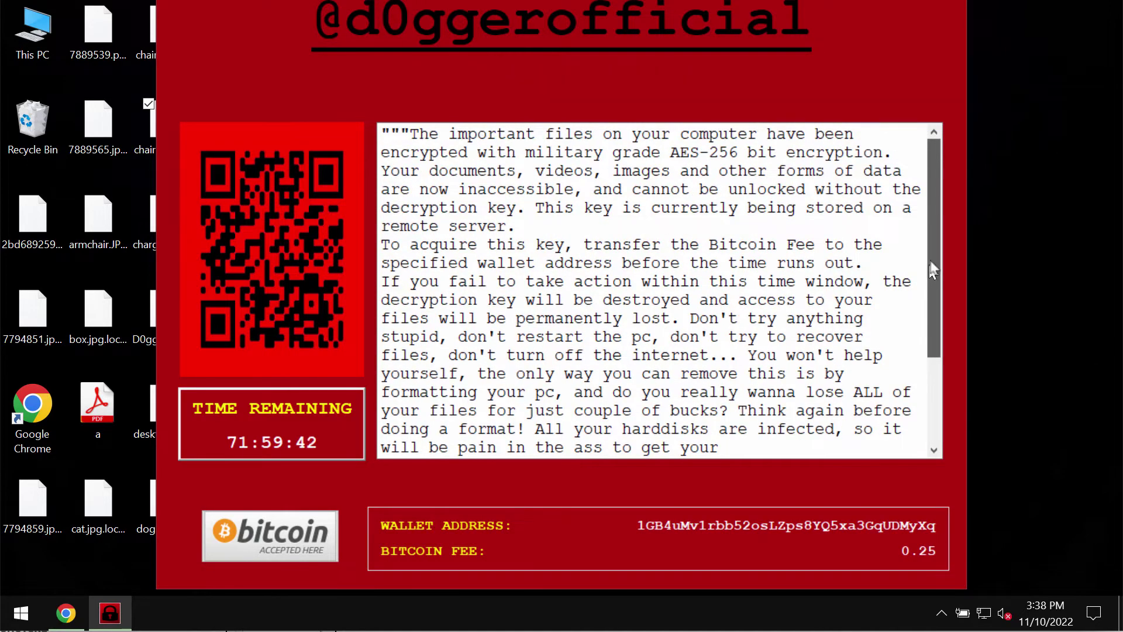
{"action": "scroll", "coordinate": [917, 404], "scroll_direction": "down", "scroll_amount": 3}
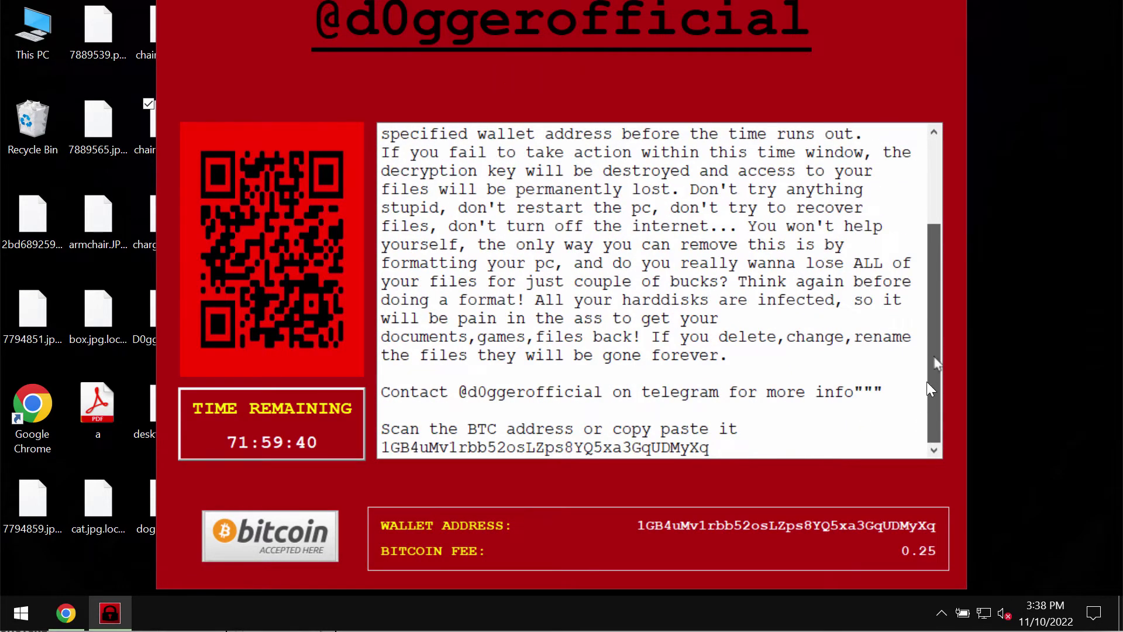
{"action": "scroll", "coordinate": [926, 381], "scroll_direction": "up", "scroll_amount": 1}
{"action": "scroll", "coordinate": [930, 380], "scroll_direction": "down", "scroll_amount": 1}
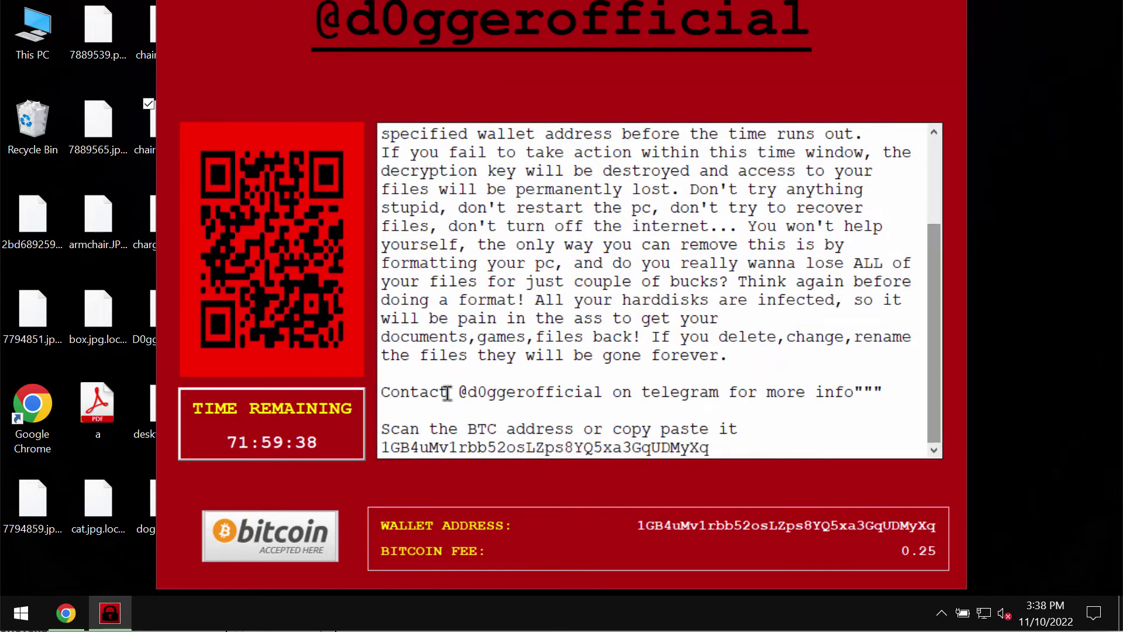
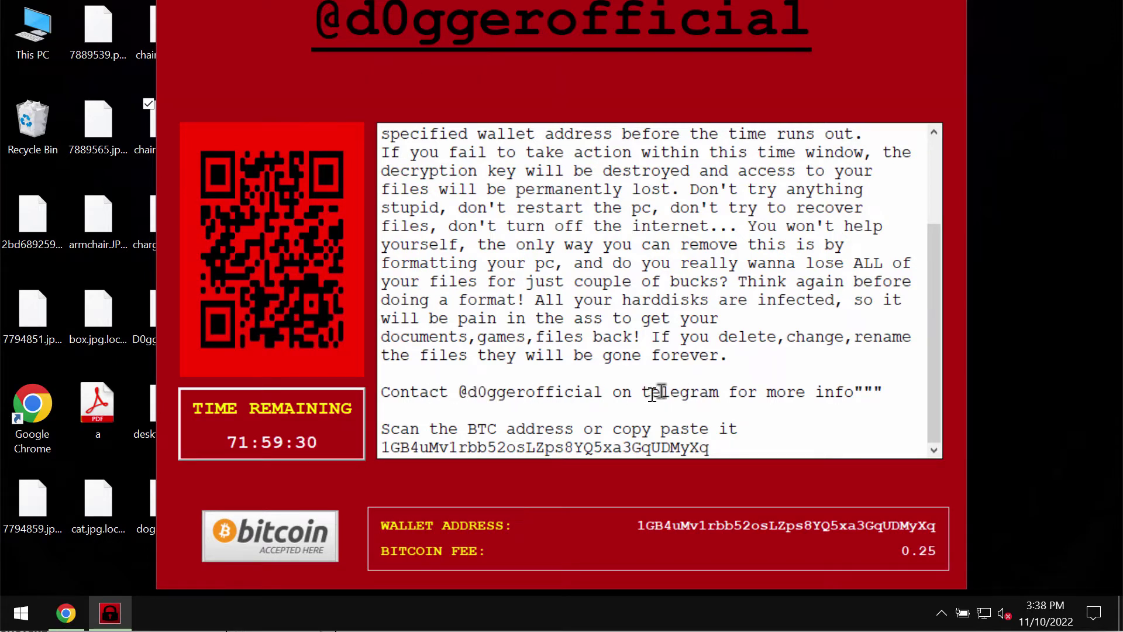
Scroll the D0gger ransom note text box from the bottom back to the top
{"action": "left_click_drag", "start_coordinate": [932, 375], "coordinate": [793, 36]}
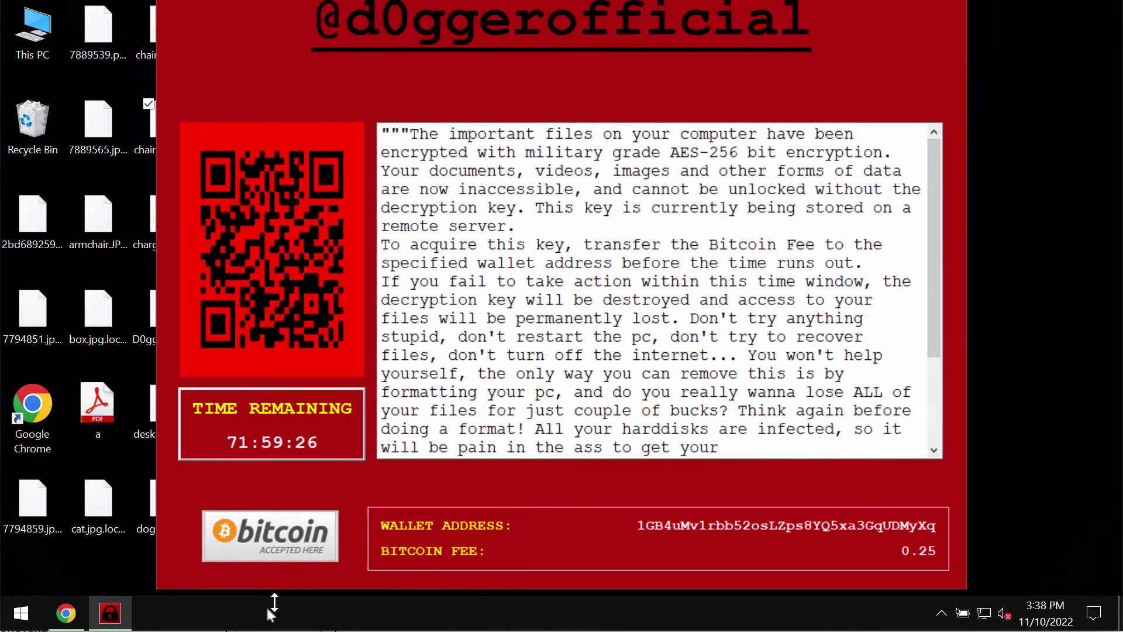
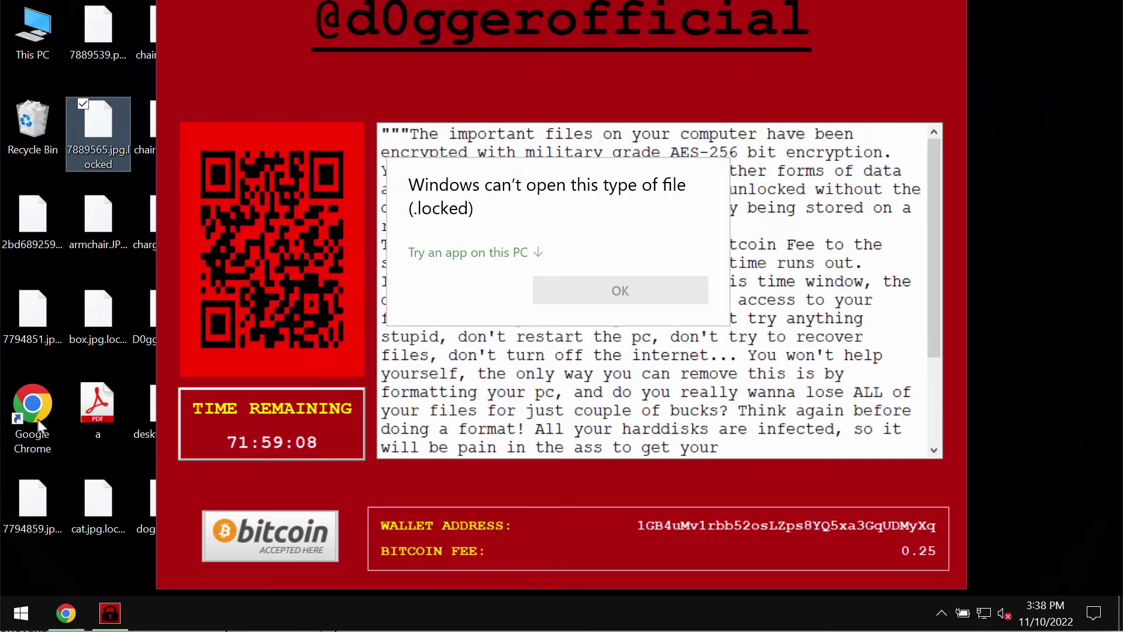
Dismiss the 'can't open this .locked file' warning and launch Google Chrome from the desktop
{"action": "left_click", "coordinate": [37, 425]}
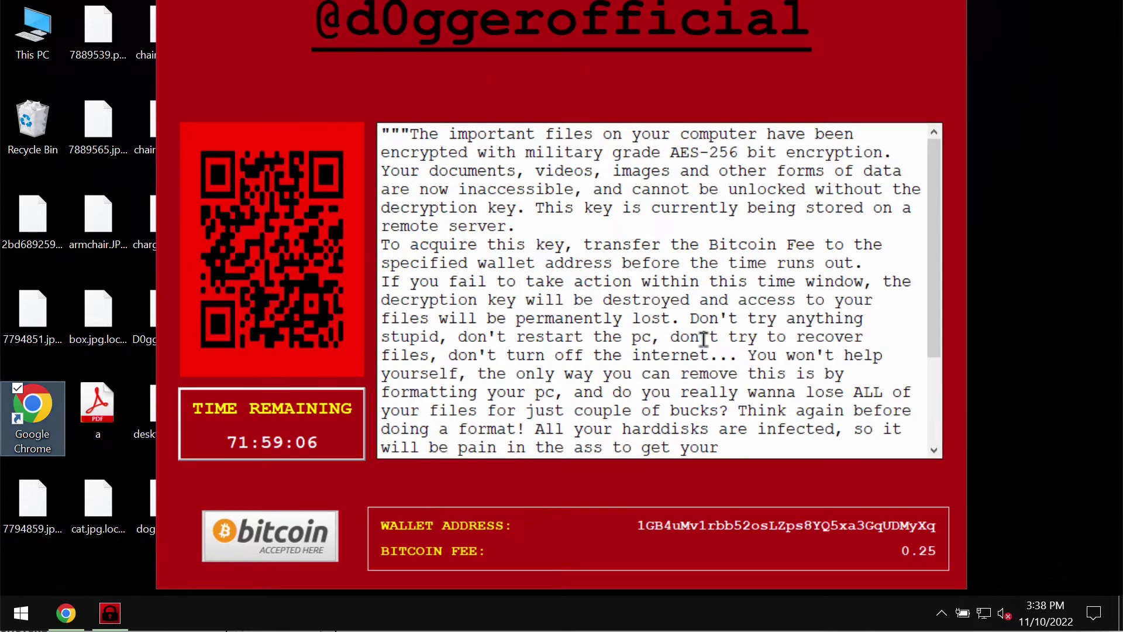
{"action": "key", "text": "Return"}
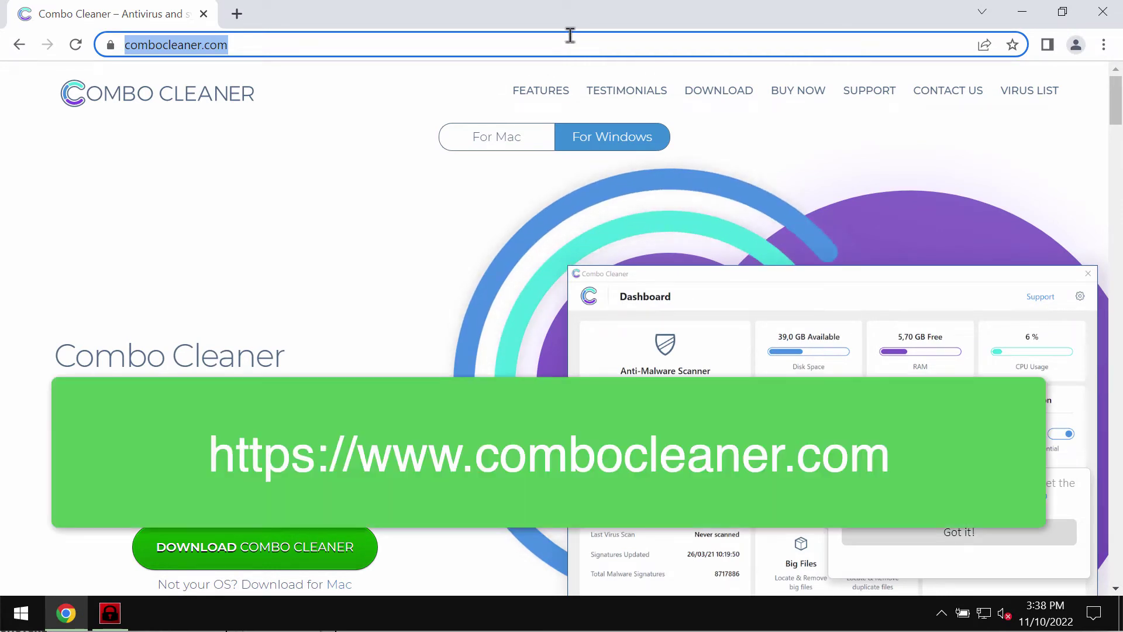
Check the full combocleaner.com address, highlighting '.com', then minimize Chrome to the desktop
{"action": "left_click", "coordinate": [567, 39]}
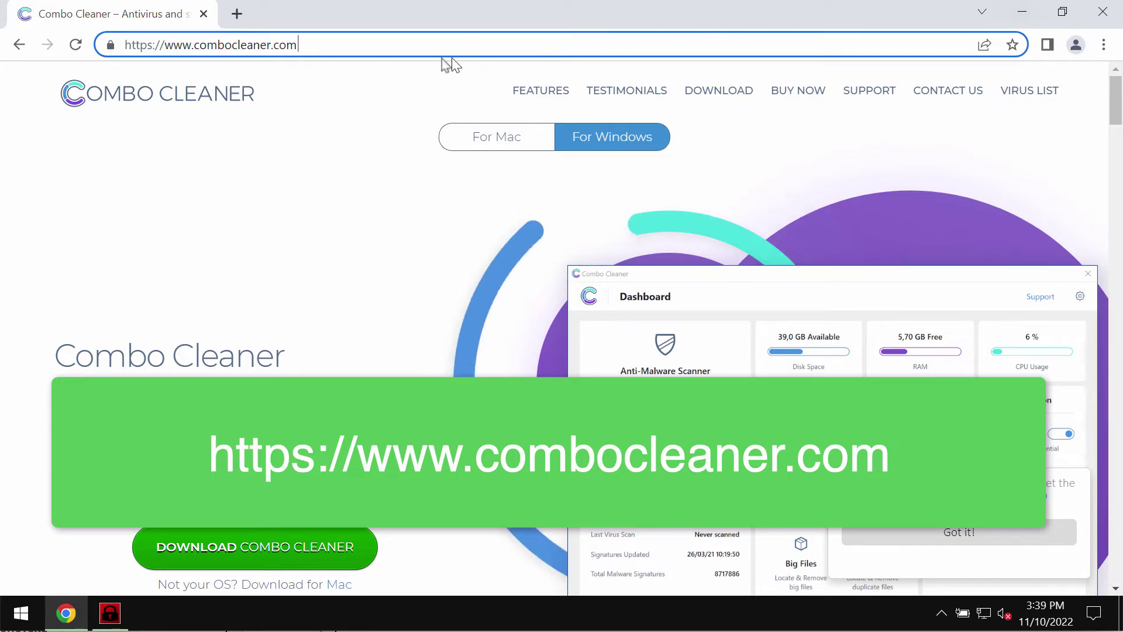
{"action": "left_click_drag", "start_coordinate": [298, 45], "coordinate": [253, 46]}
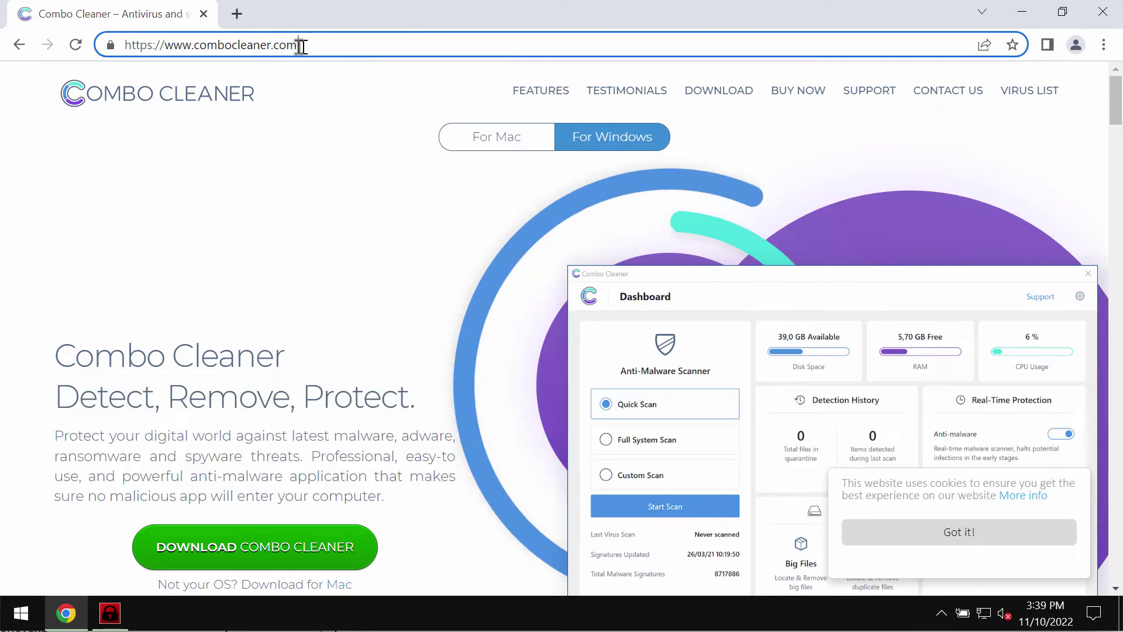
{"action": "left_click", "coordinate": [1022, 11]}
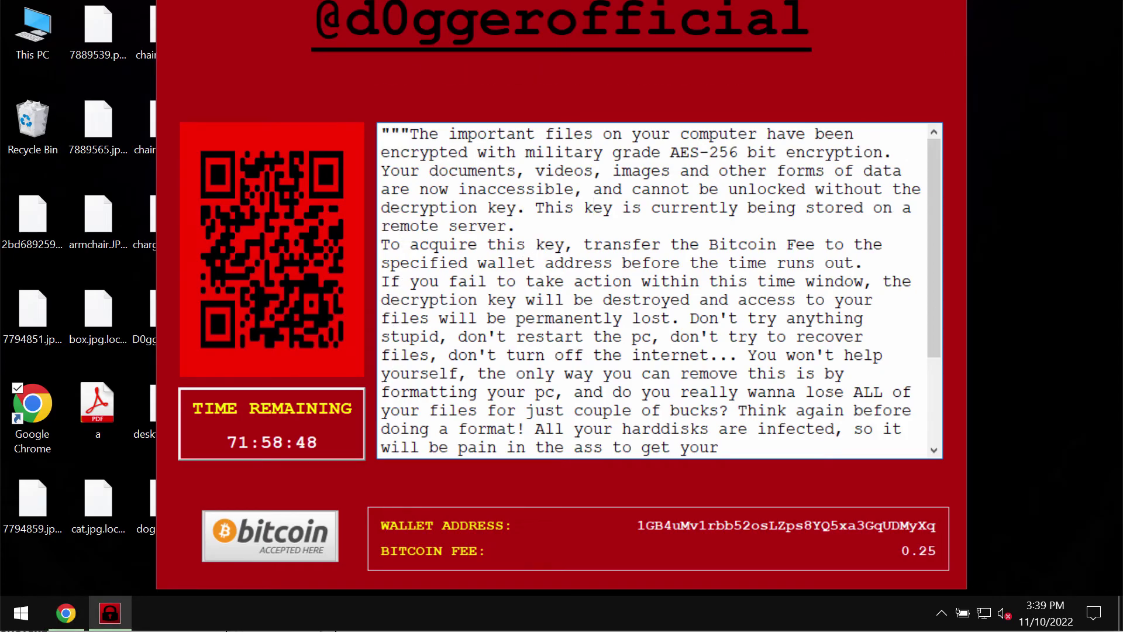
Open Combo Cleaner from the hidden tray icons and start a Quick Scan for malware
{"action": "left_click", "coordinate": [942, 611]}
{"action": "left_click", "coordinate": [959, 579]}
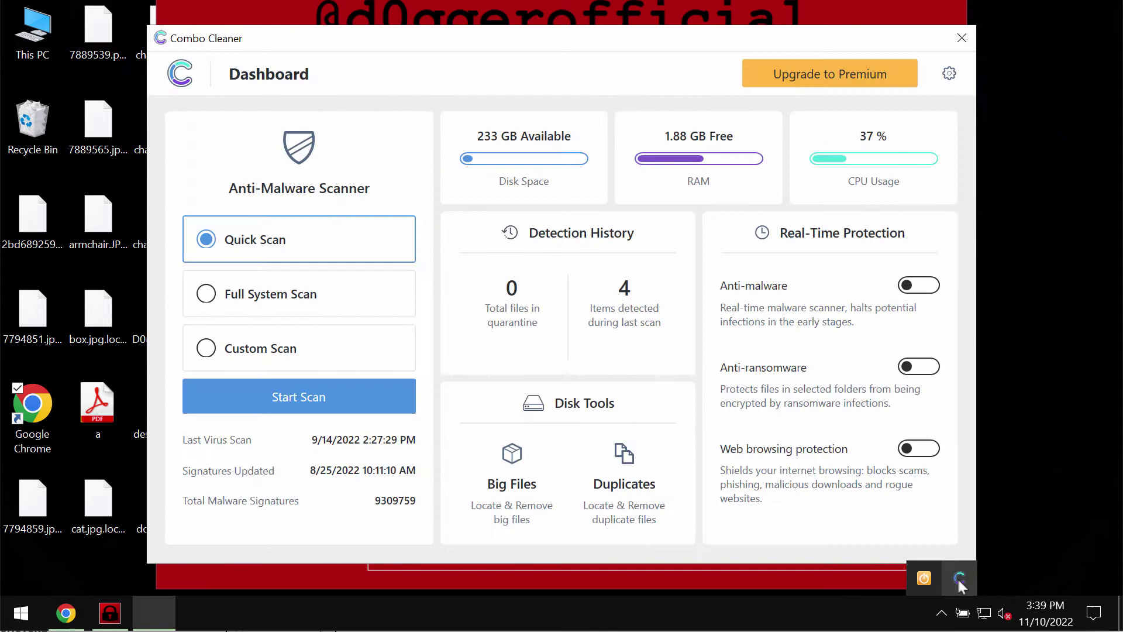
{"action": "left_click", "coordinate": [374, 405]}
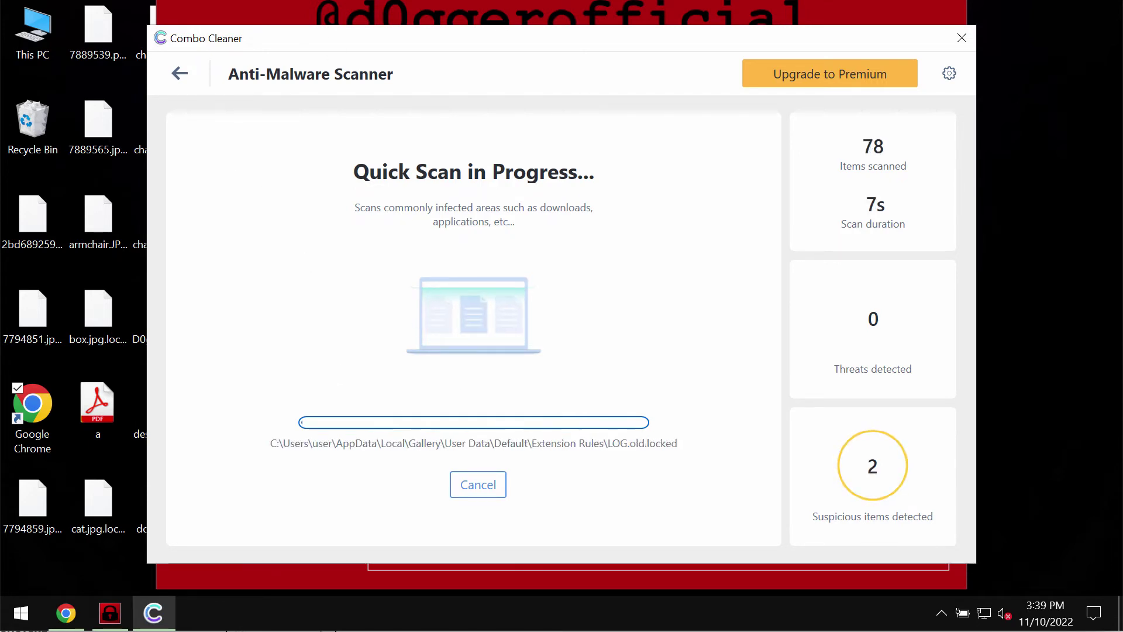
Return to the running Quick Scan's progress page, declining to cancel so it keeps finding detections
{"action": "left_click", "coordinate": [180, 75]}
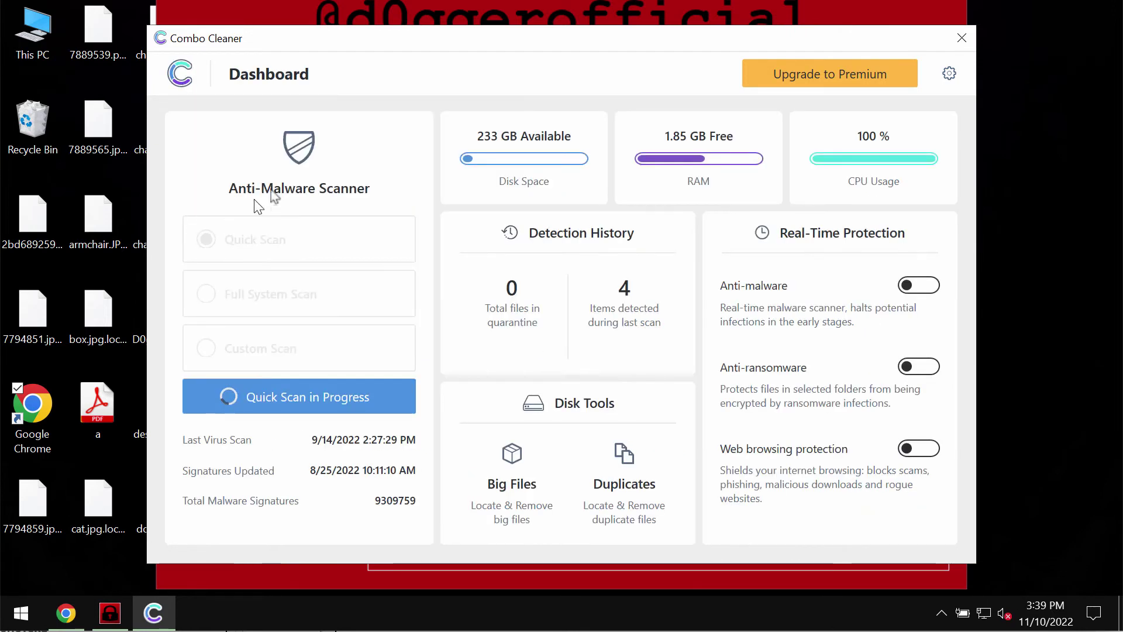
{"action": "left_click", "coordinate": [347, 402]}
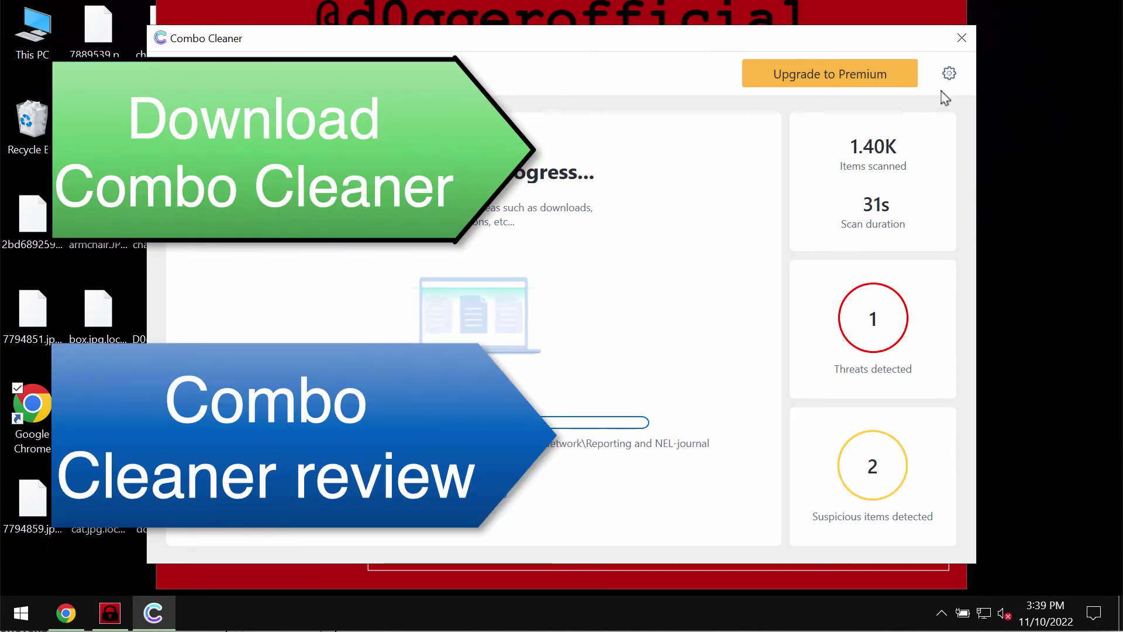
{"action": "left_click", "coordinate": [473, 491]}
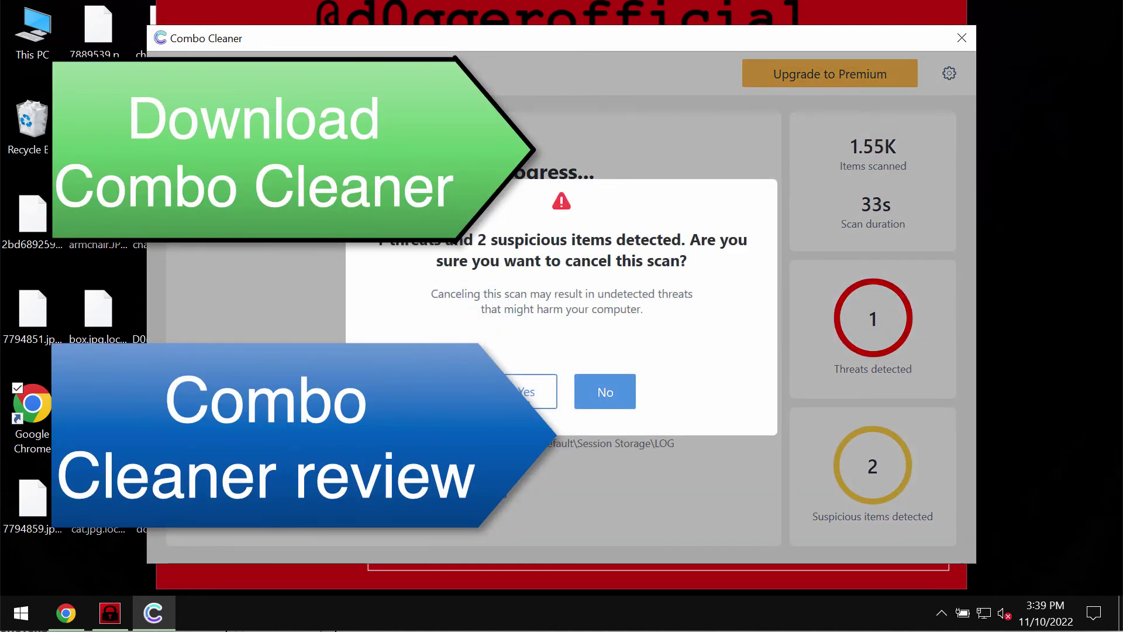
{"action": "left_click", "coordinate": [602, 391]}
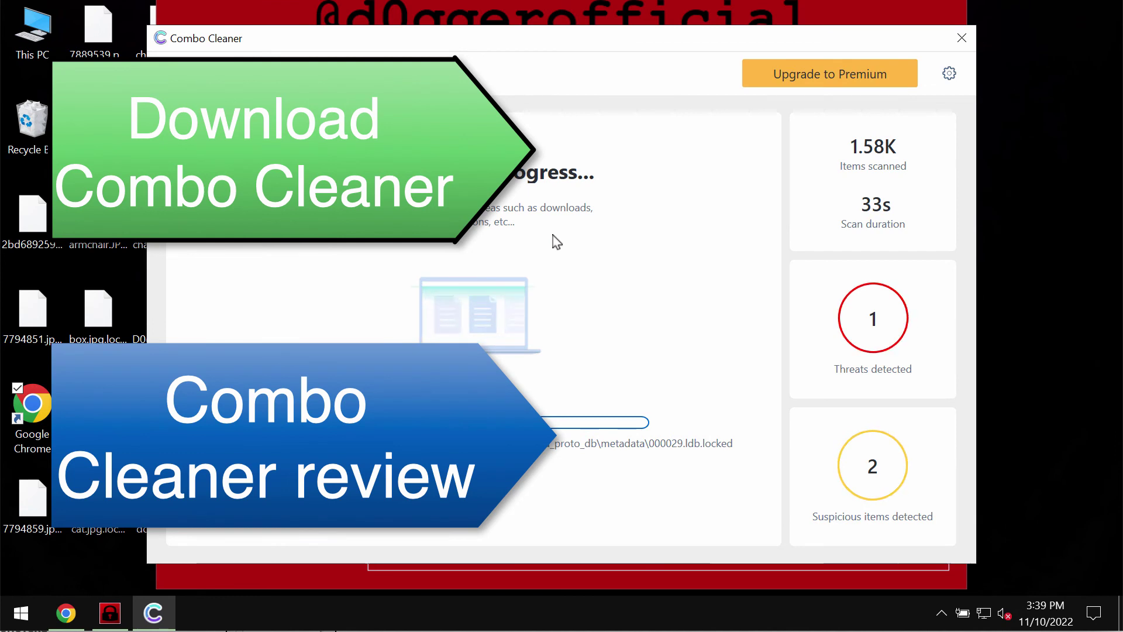